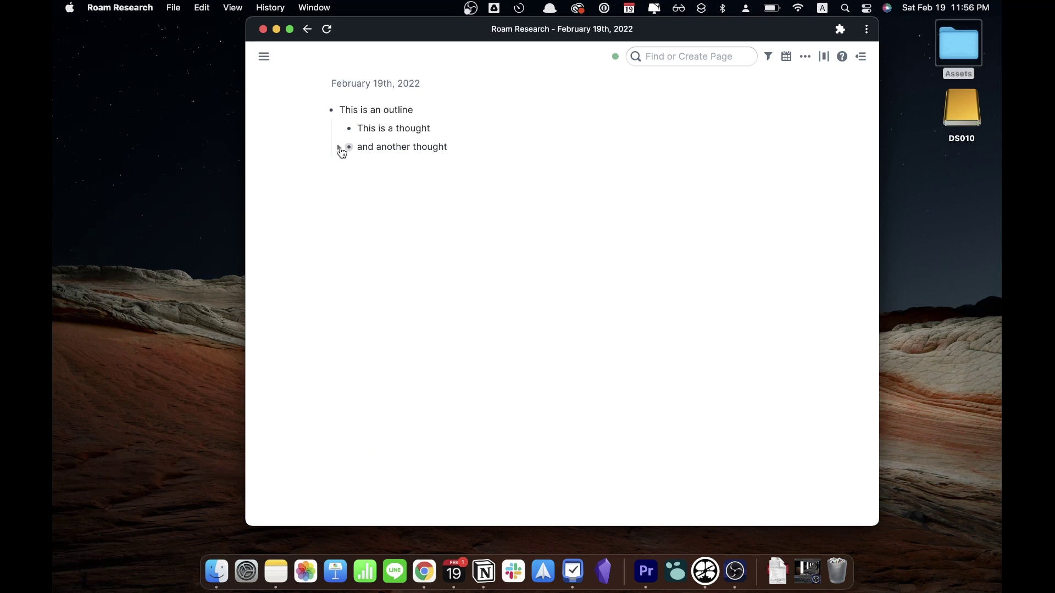
Expand the 'and another thought' block and zoom into it
click(339, 147)
click(349, 148)
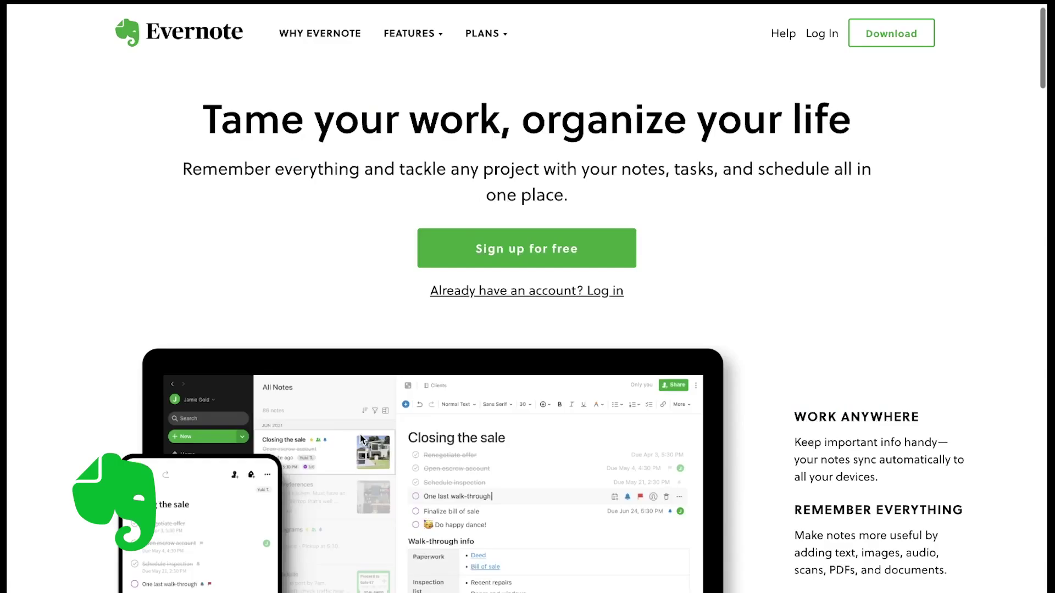
Scroll down through the Evernote homepage toward the Demo Notebook
scroll(527, 296, down, 1)
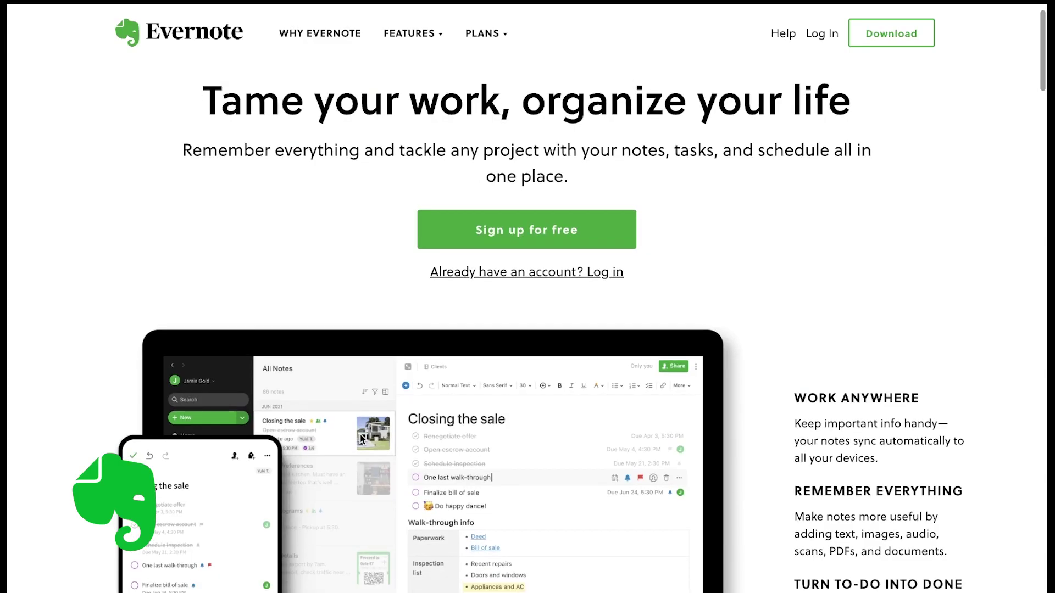
scroll(360, 434, down, 2)
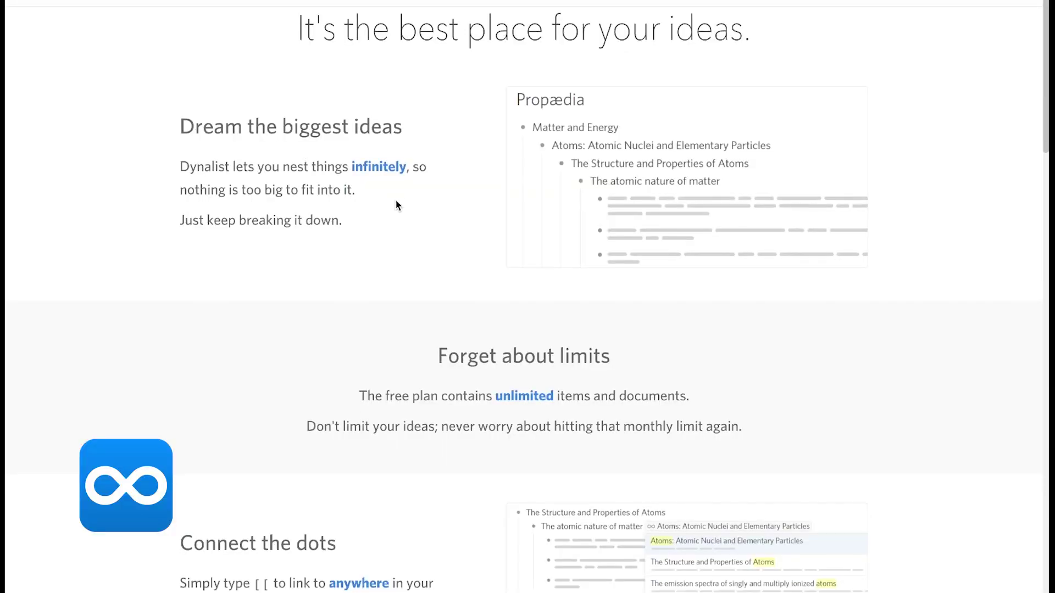
scroll(396, 203, down, 2)
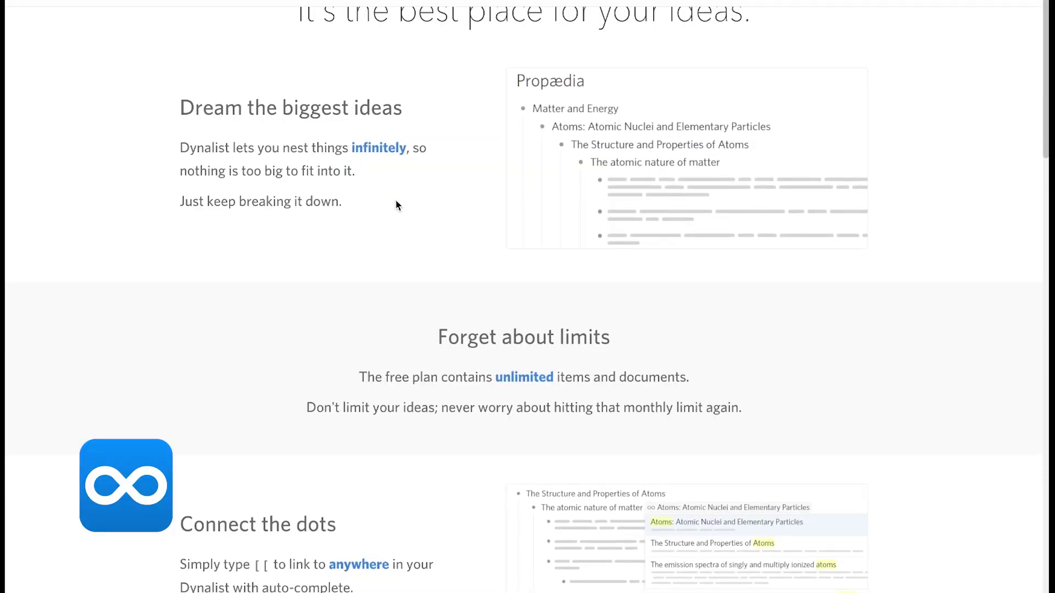
Insert a link to the 'Your Quantified Value Proposition' highlight (Location 2042) from the [[ suggestions
scroll(396, 204, down, 1)
scroll(396, 204, down, 1)
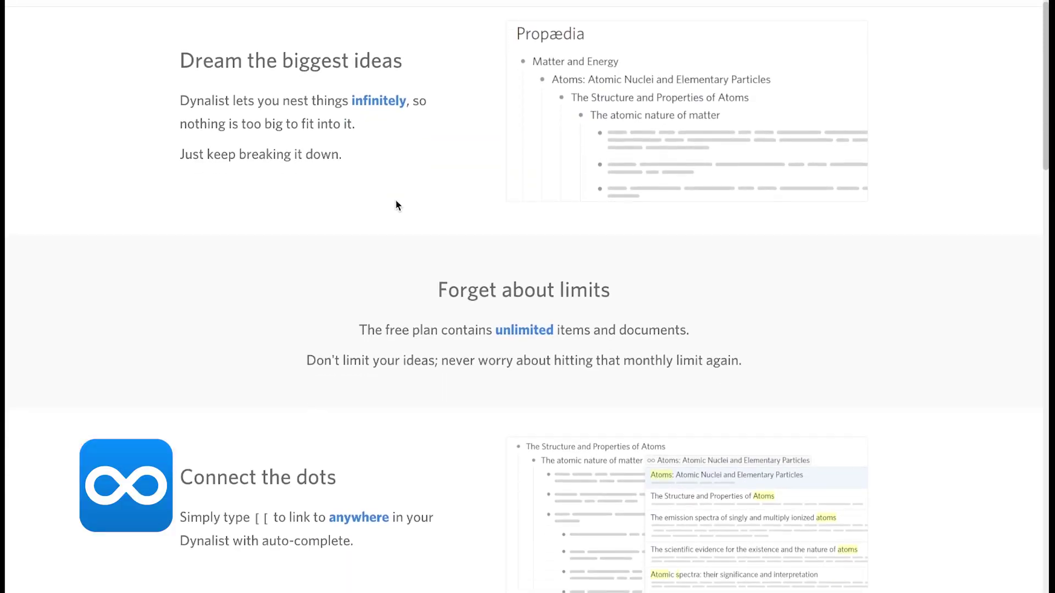
scroll(398, 205, down, 2)
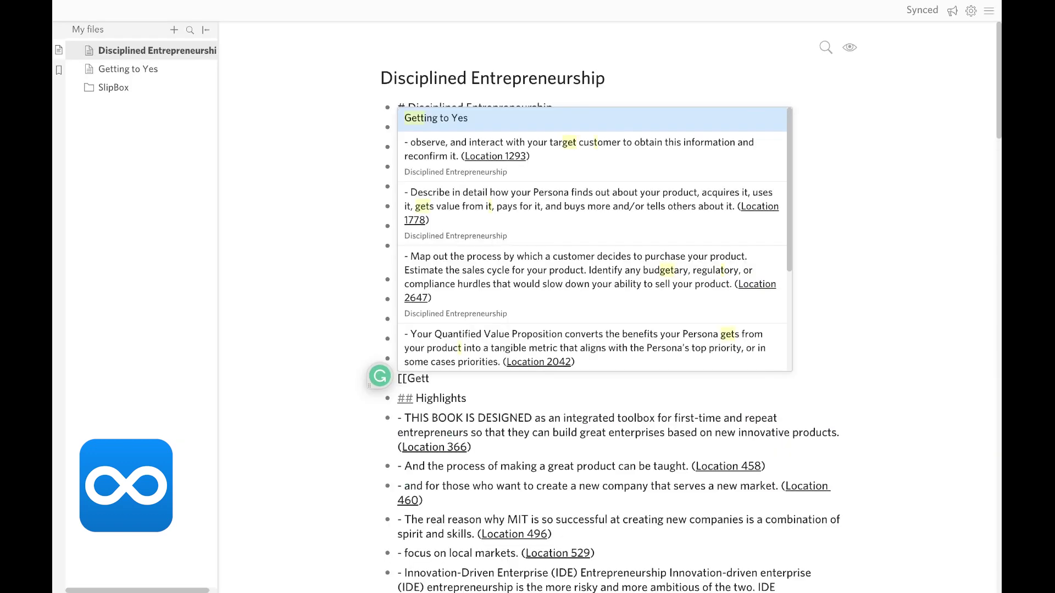
key(Down)
key(Down)
key(Down)
key(Down)
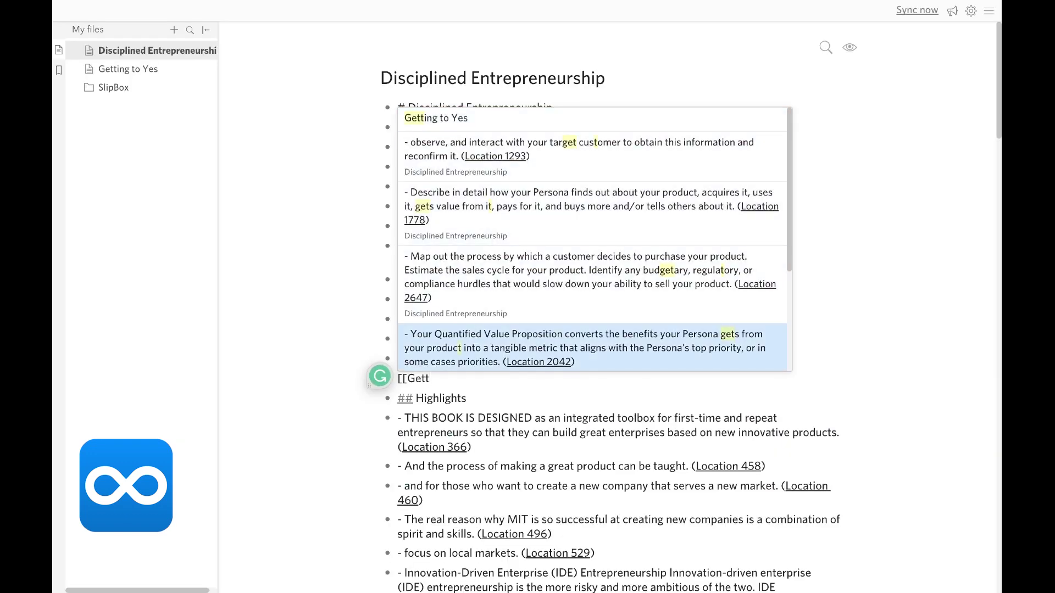
key(Return)
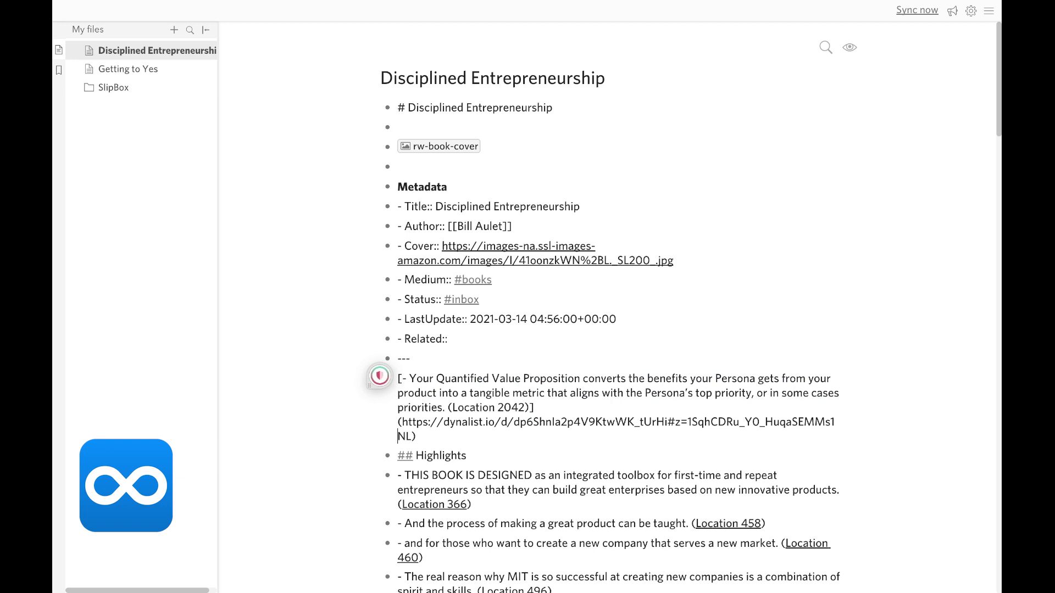
key(Escape)
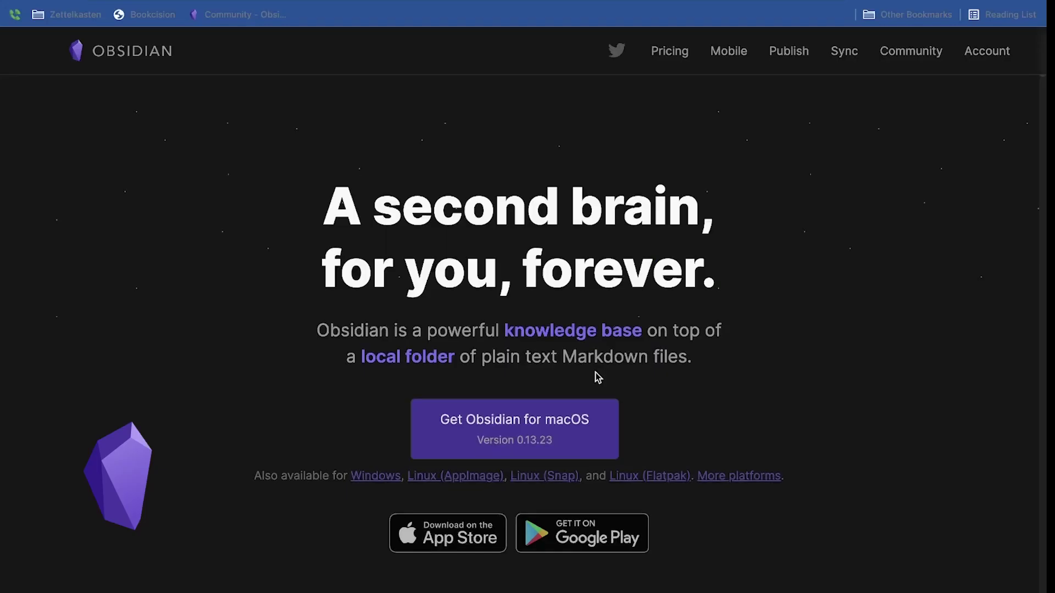
Browse Obsidian's 471 community plugins and view the Advanced Tables plugin's details
scroll(598, 377, down, 2)
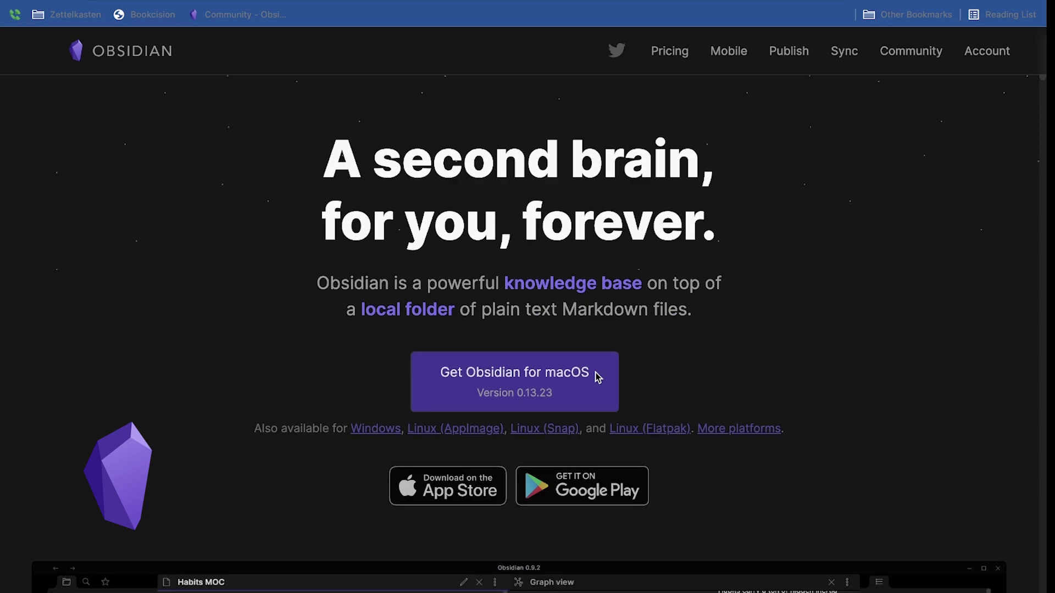
scroll(598, 378, down, 1)
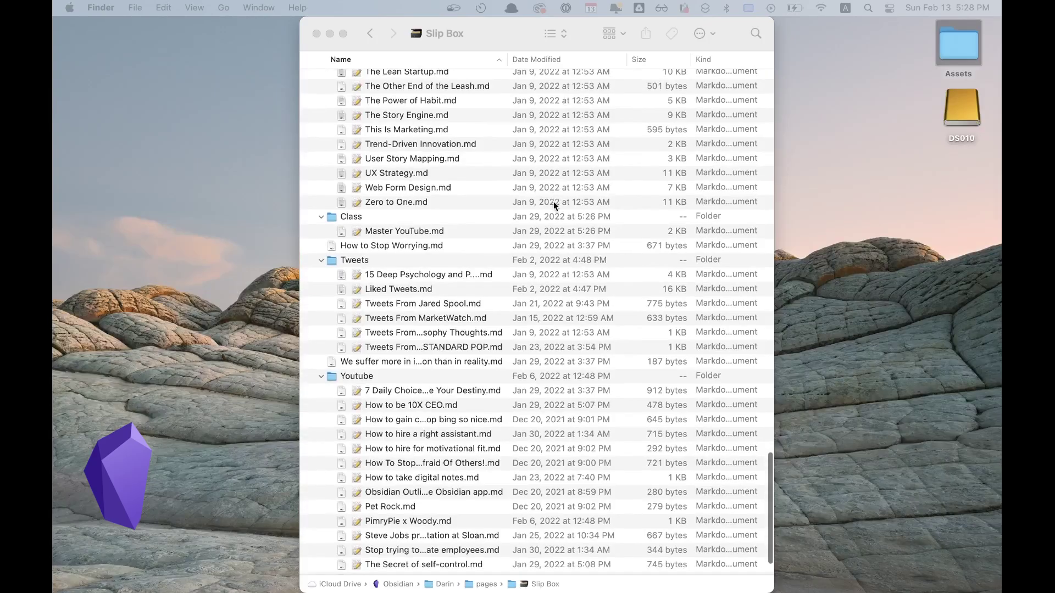
scroll(553, 201, down, 3)
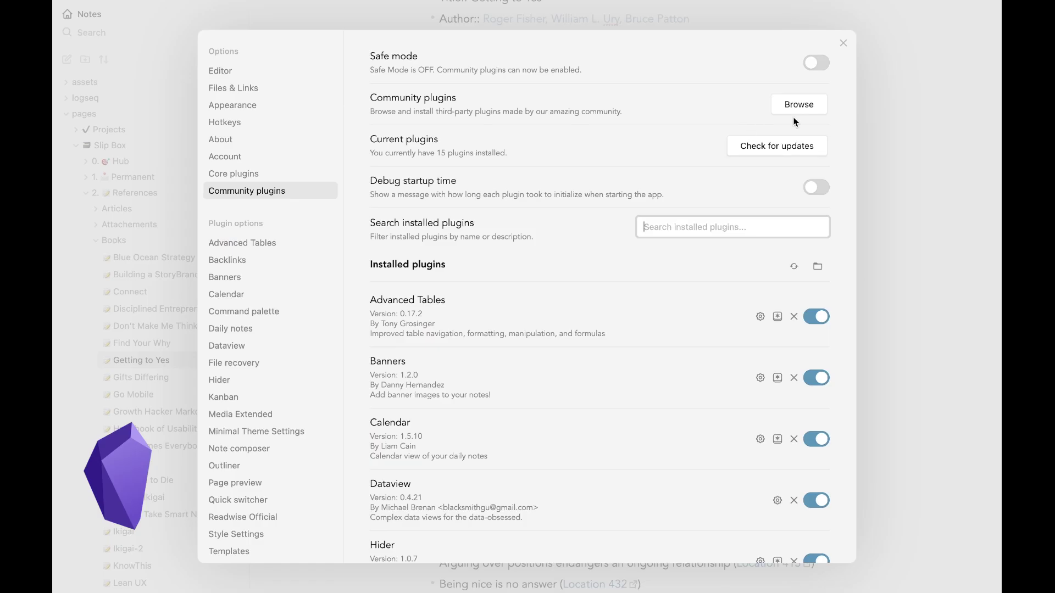
click(800, 112)
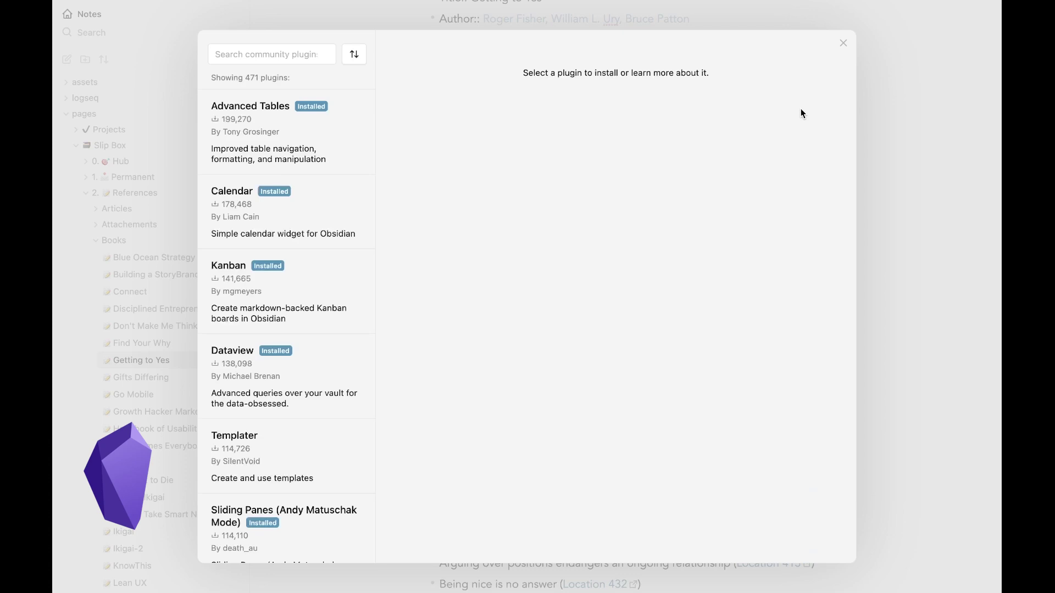
click(291, 132)
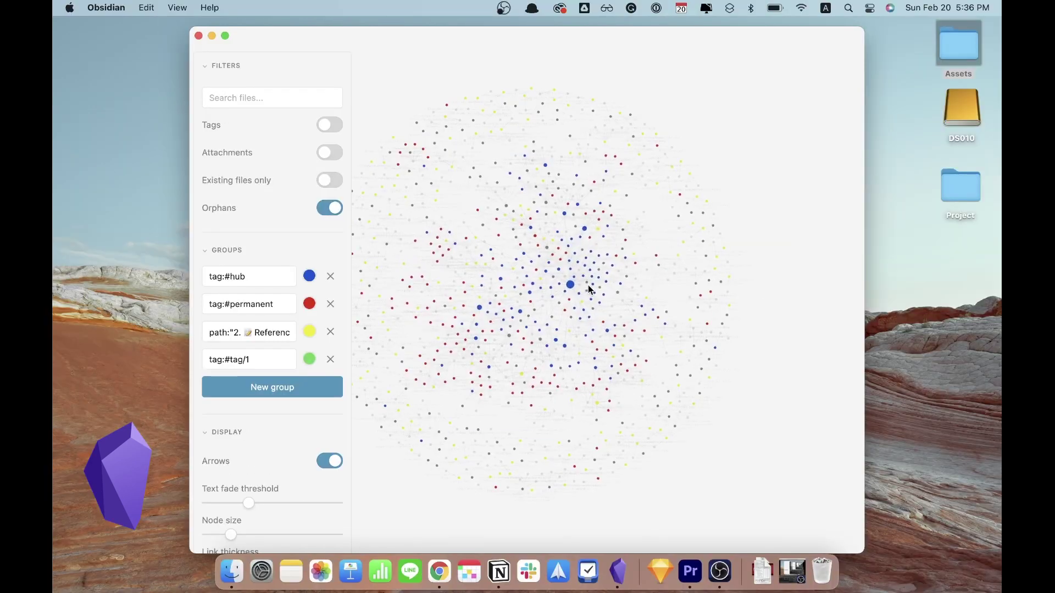
scroll(588, 285, up, 10)
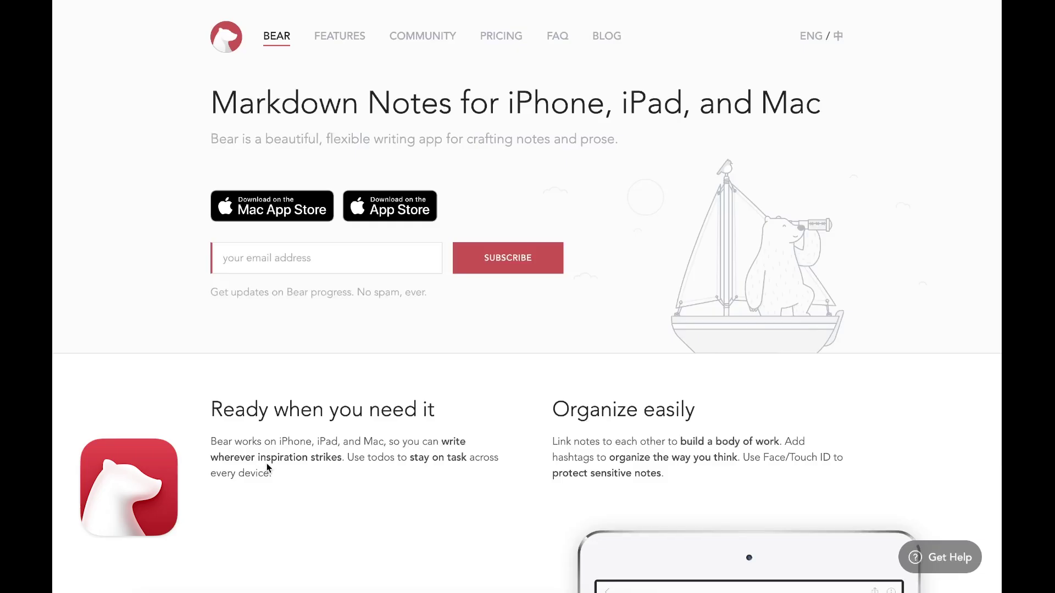
At the Reference/Quote tag, insert a link to the Productivity note via the '[[pro' suggestion
scroll(267, 464, down, 10)
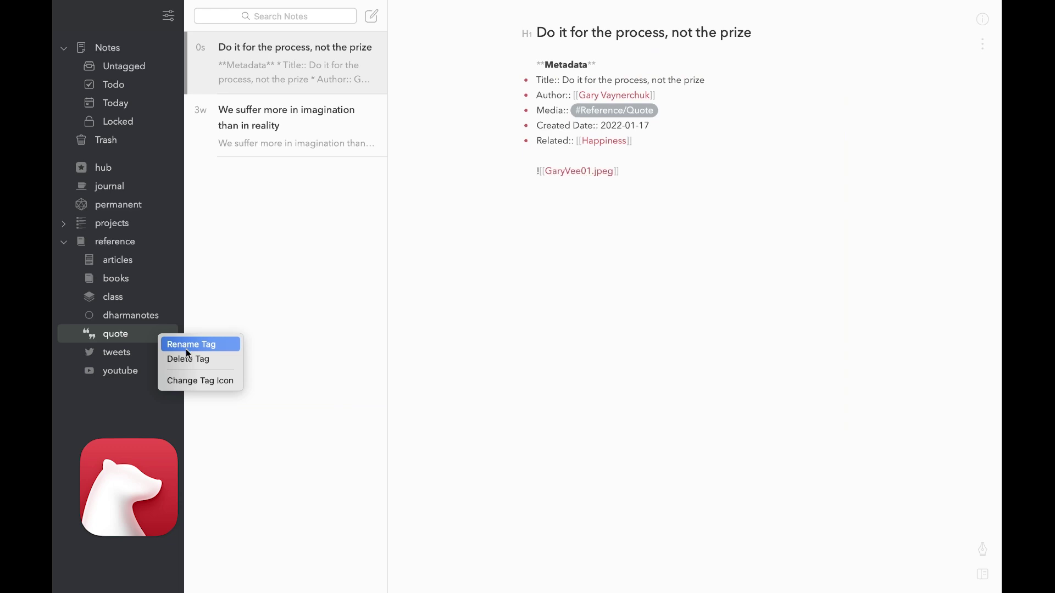
click(186, 346)
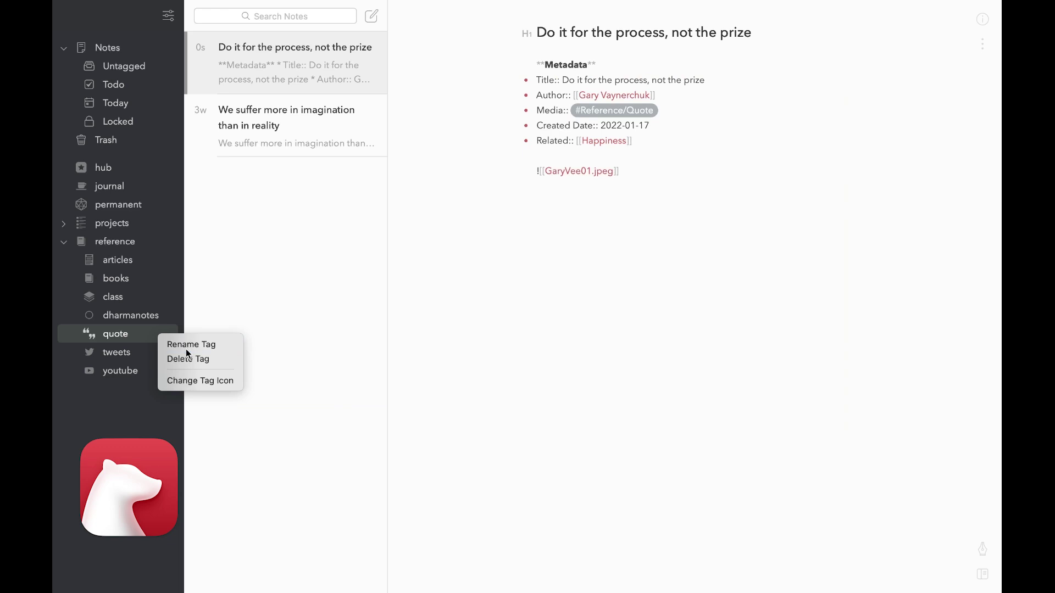
click(175, 372)
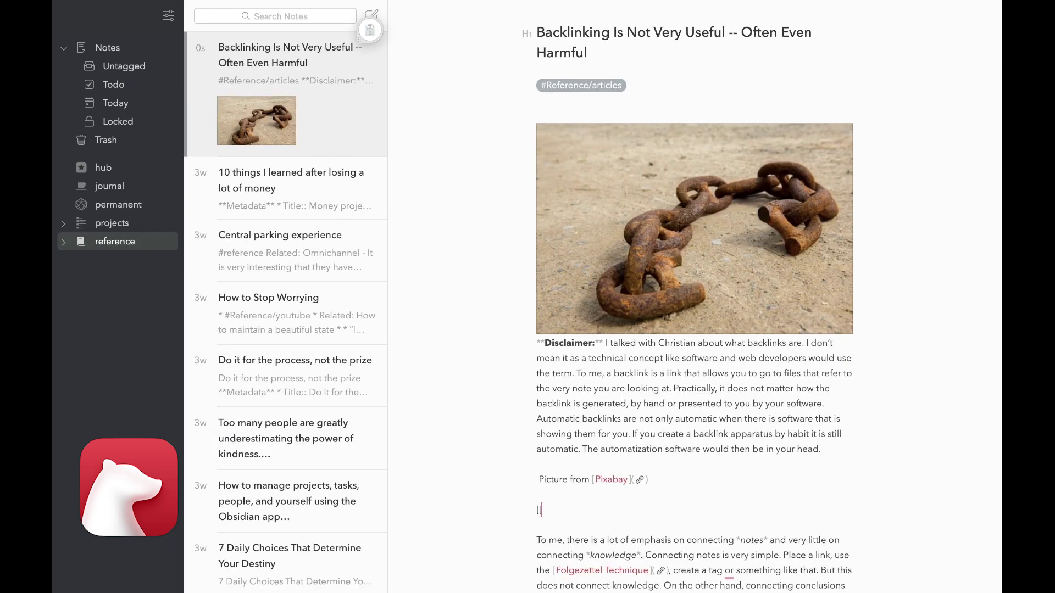
text([[pro)
key(Down)
key(Return)
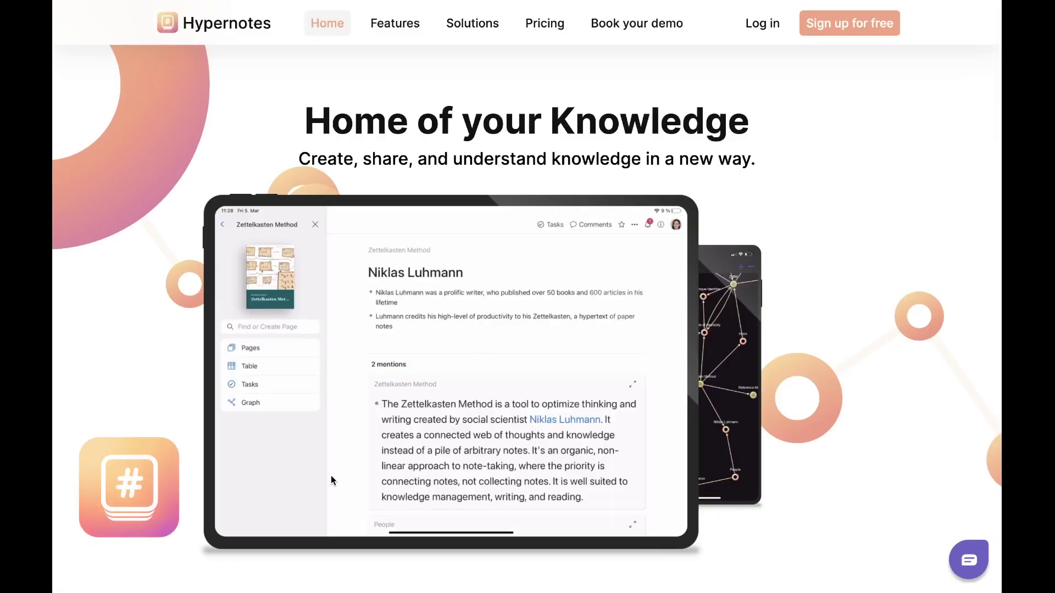
Scroll down through the notes on the Hypernotes Permanent notes page
scroll(331, 476, down, 1)
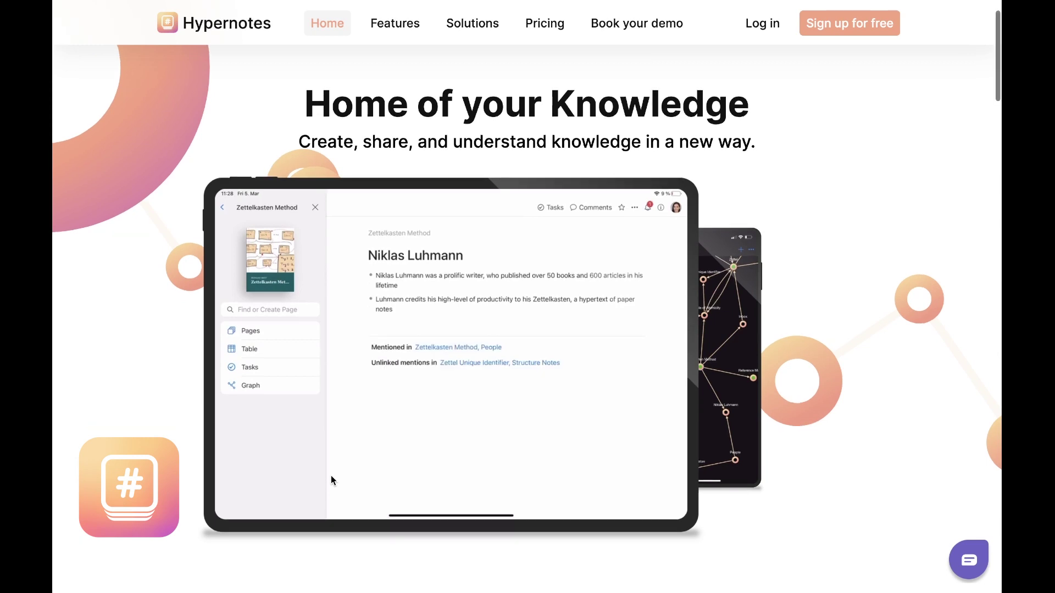
scroll(331, 477, down, 10)
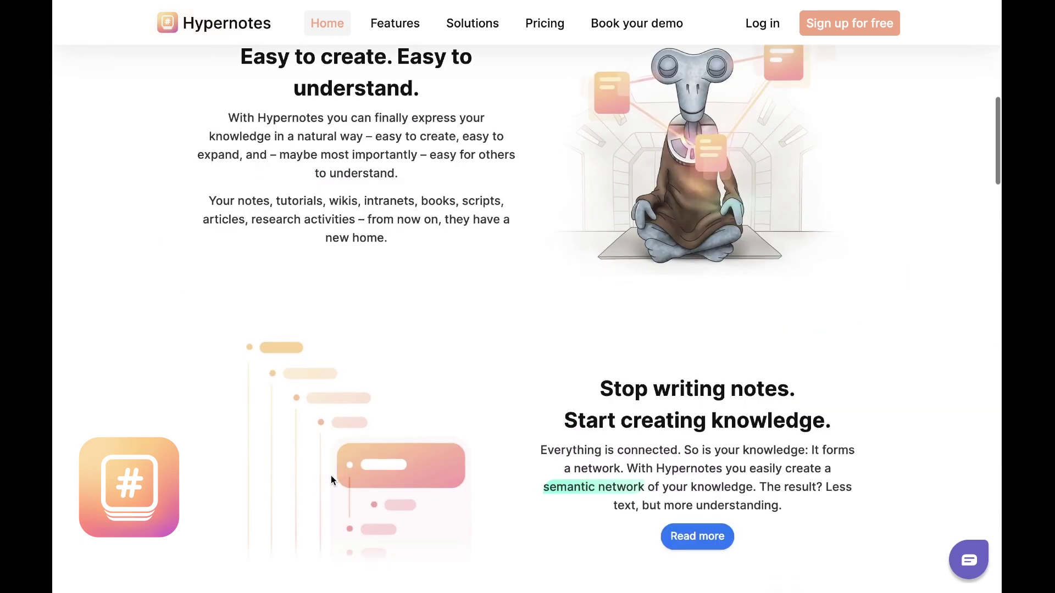
scroll(330, 479, down, 3)
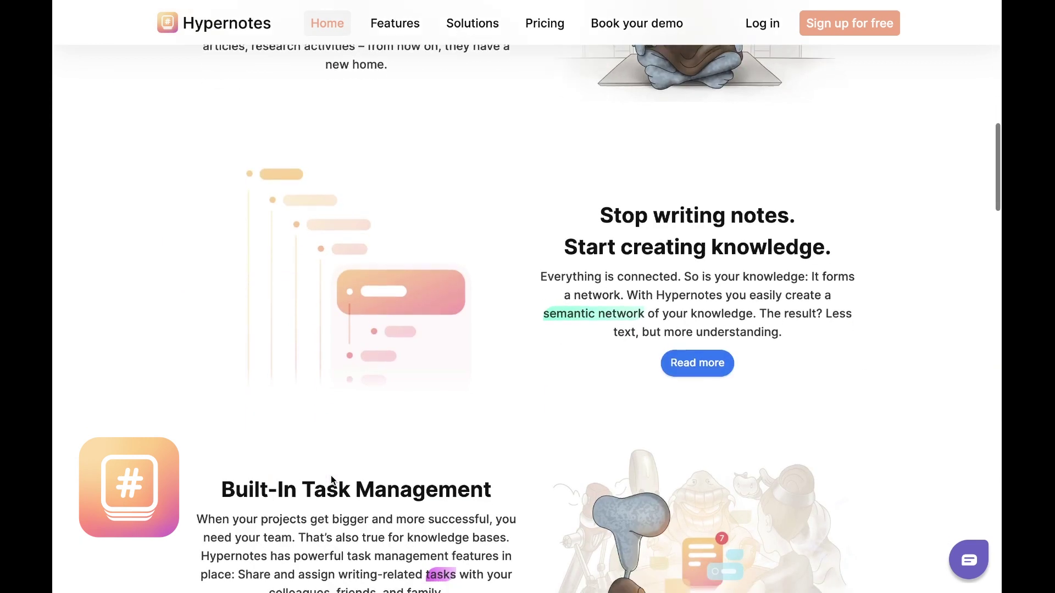
scroll(331, 475, down, 15)
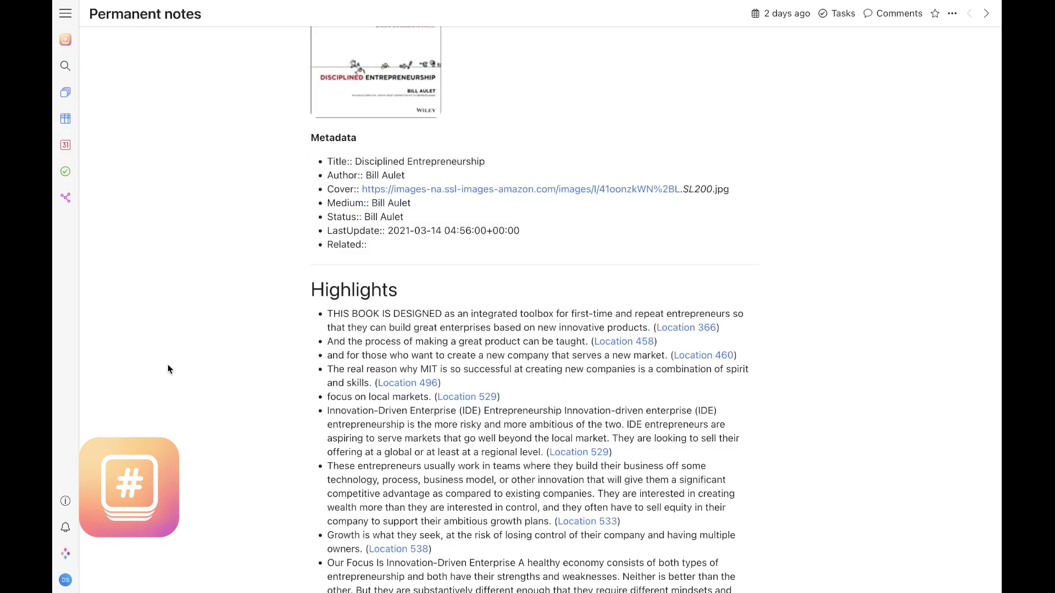
scroll(168, 368, down, 3)
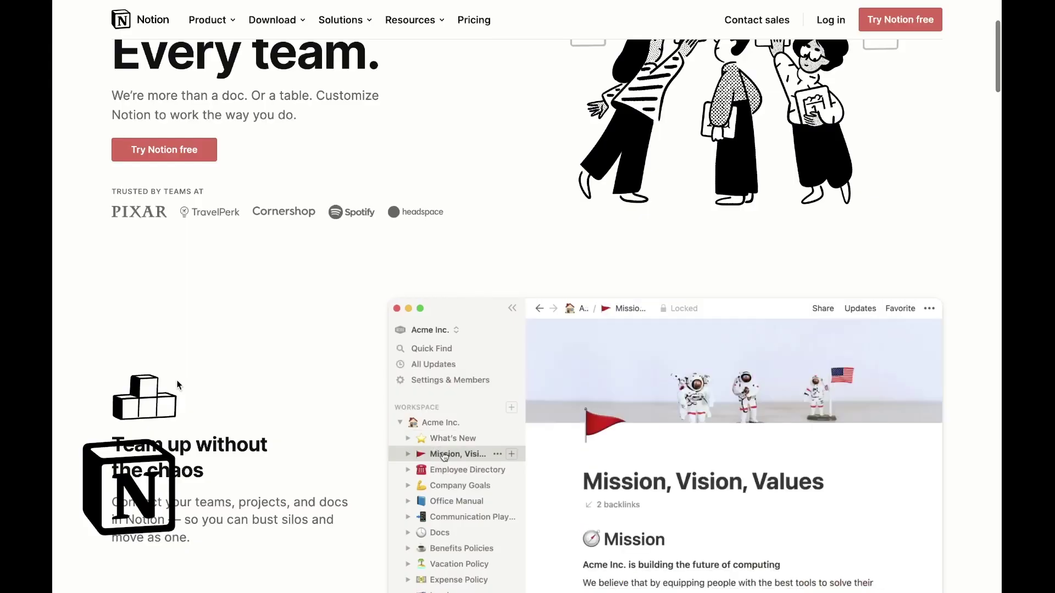
Collapse Notion's sidebar so the 'Obsidian vs. Roam' resources page fills the window
scroll(177, 384, down, 1)
scroll(177, 384, down, 2)
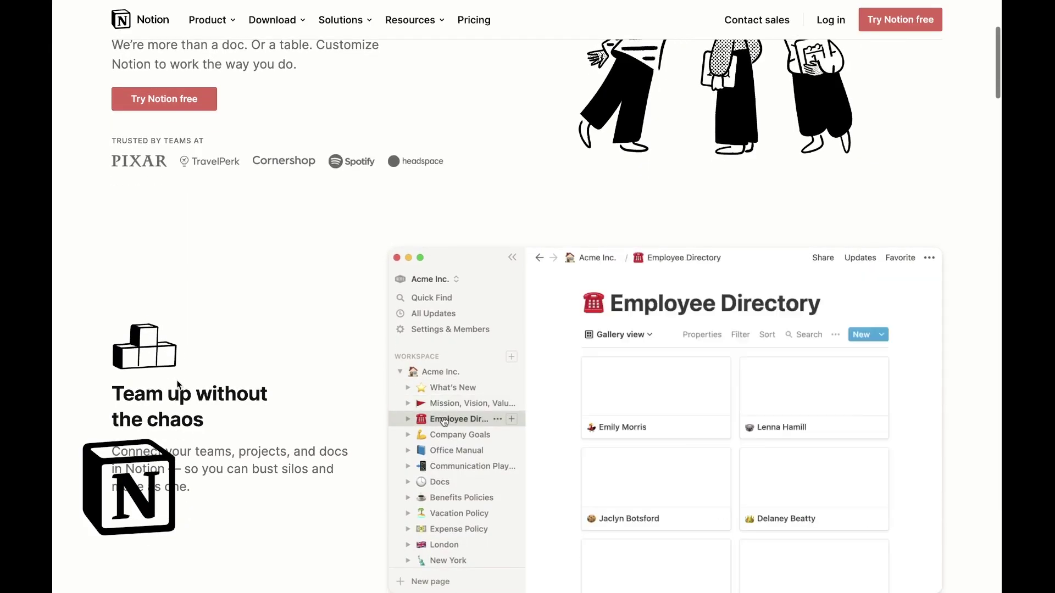
scroll(176, 380, down, 3)
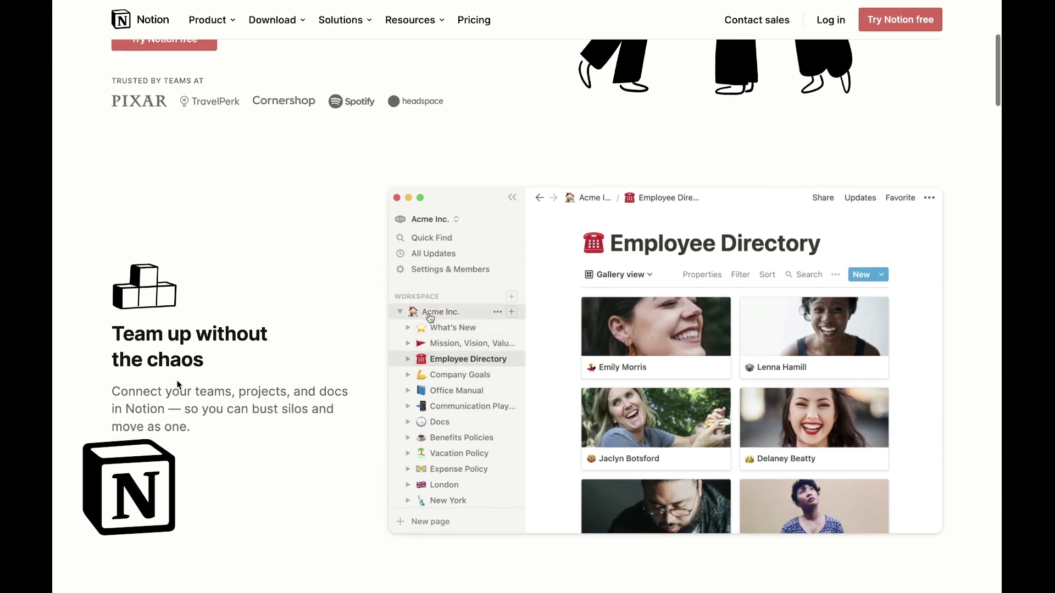
scroll(176, 384, down, 5)
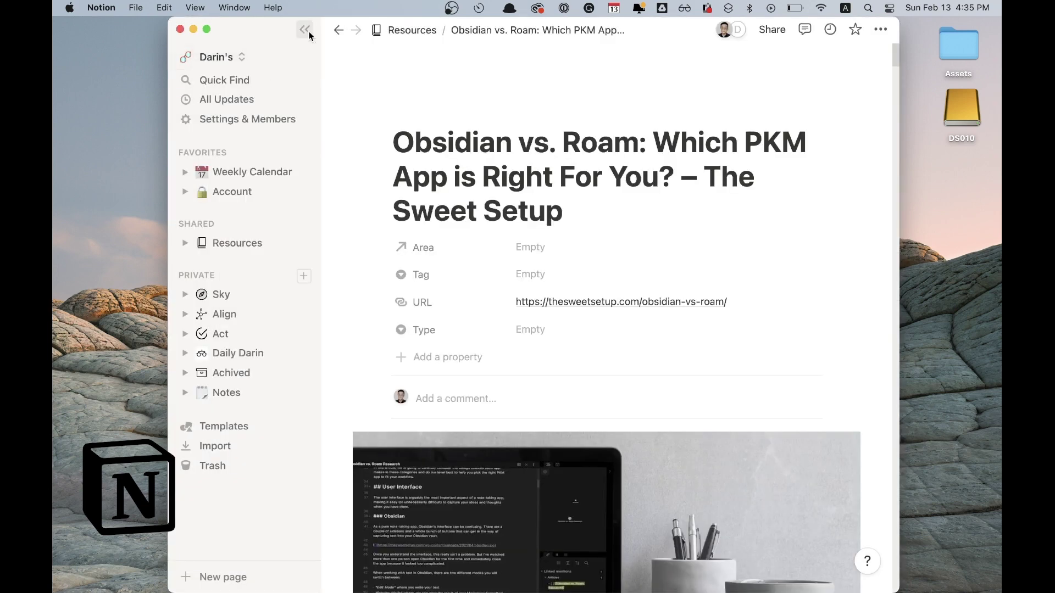
click(306, 30)
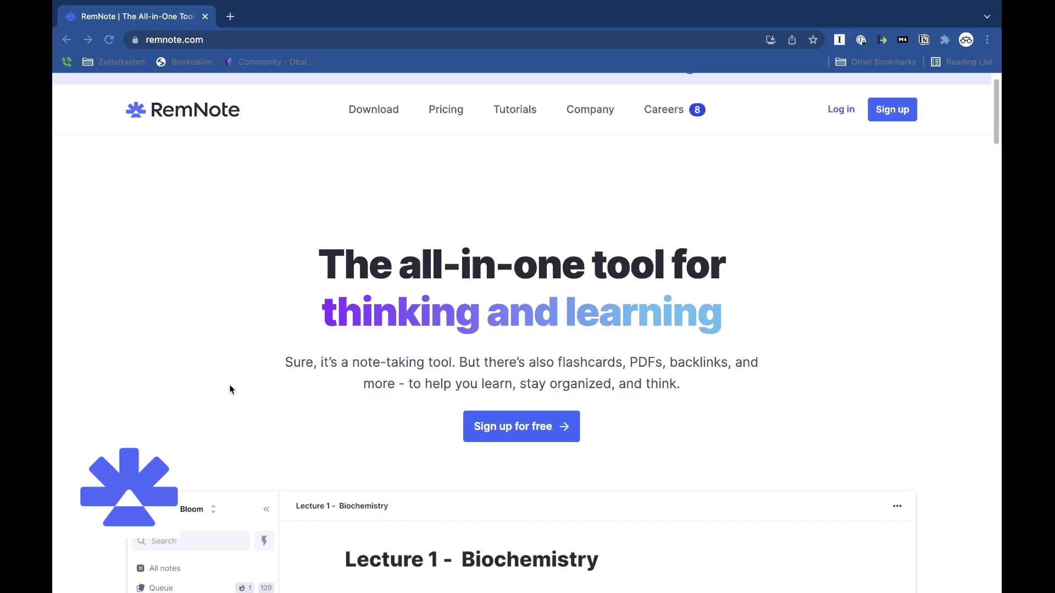
Highlight the phrase 'highlight things like this' and paste the Zettelkasten flashcard's answer
scroll(231, 389, down, 2)
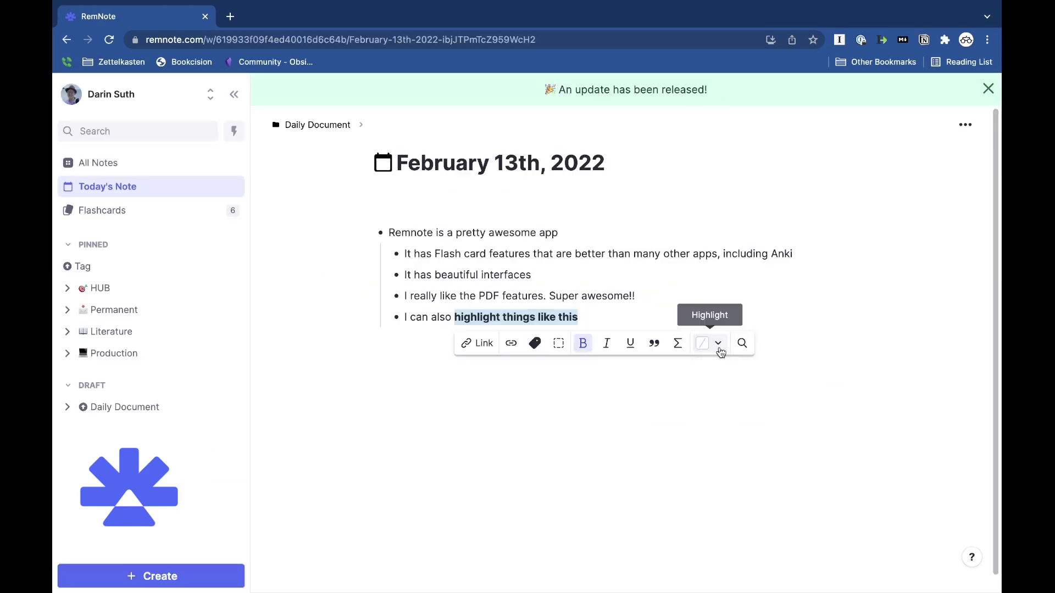
click(719, 342)
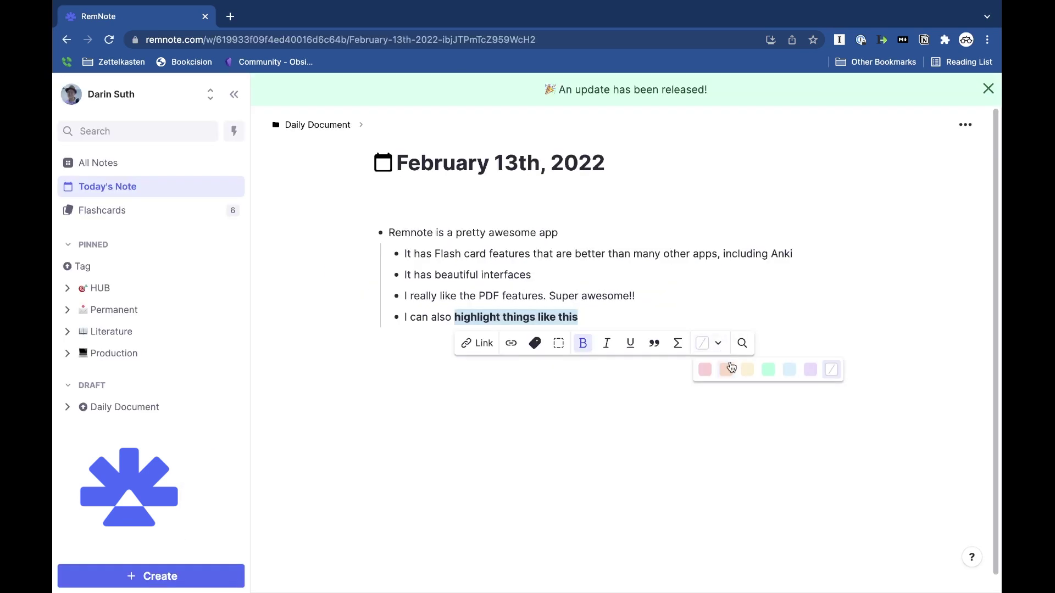
click(630, 374)
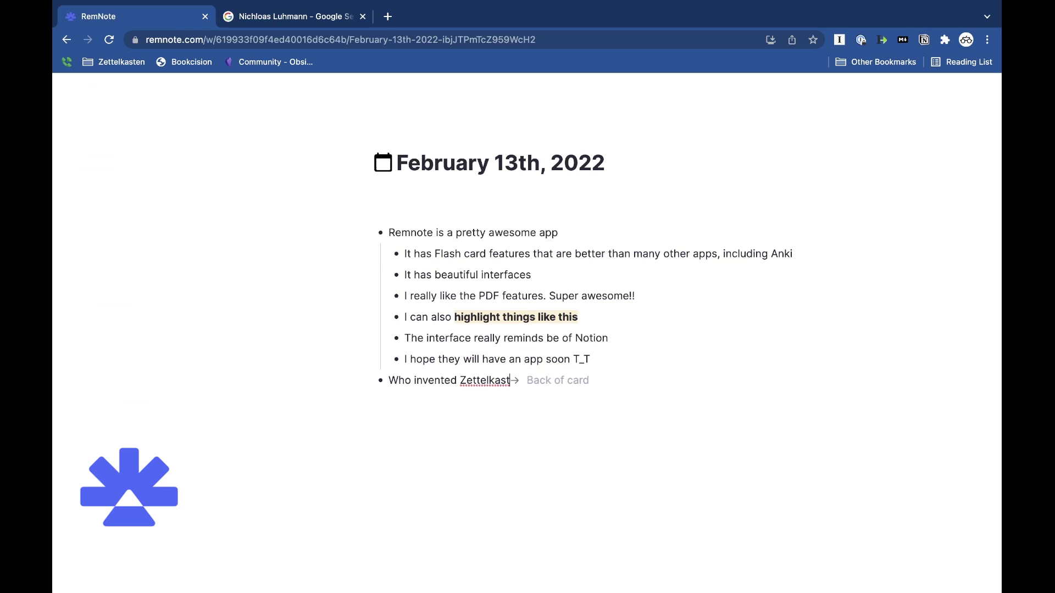
text(Niklas Luhmann)
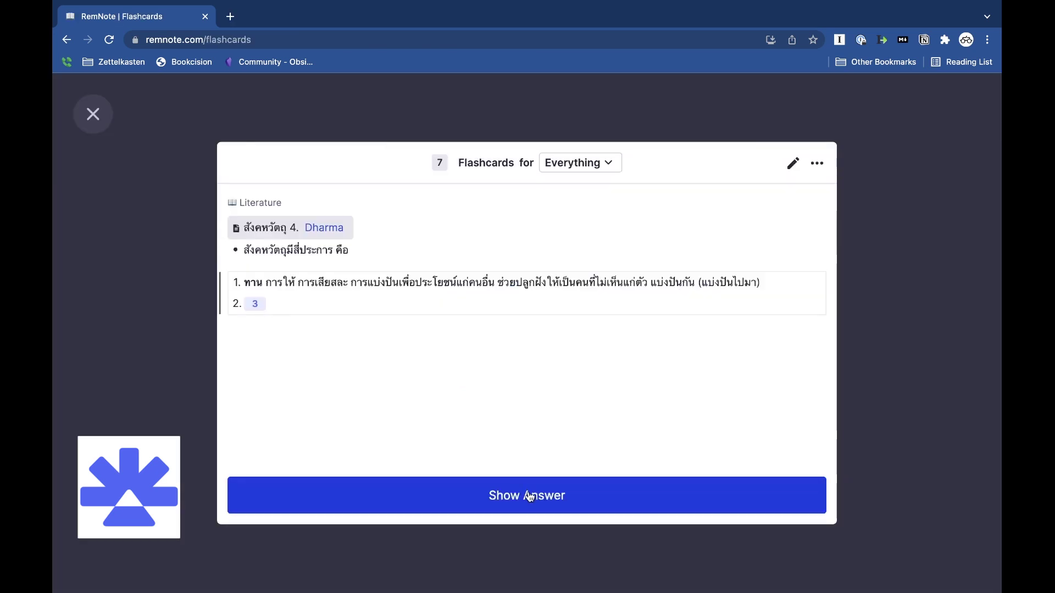
Review two flashcards, rating the first recalled with effort and the second forgotten
click(529, 496)
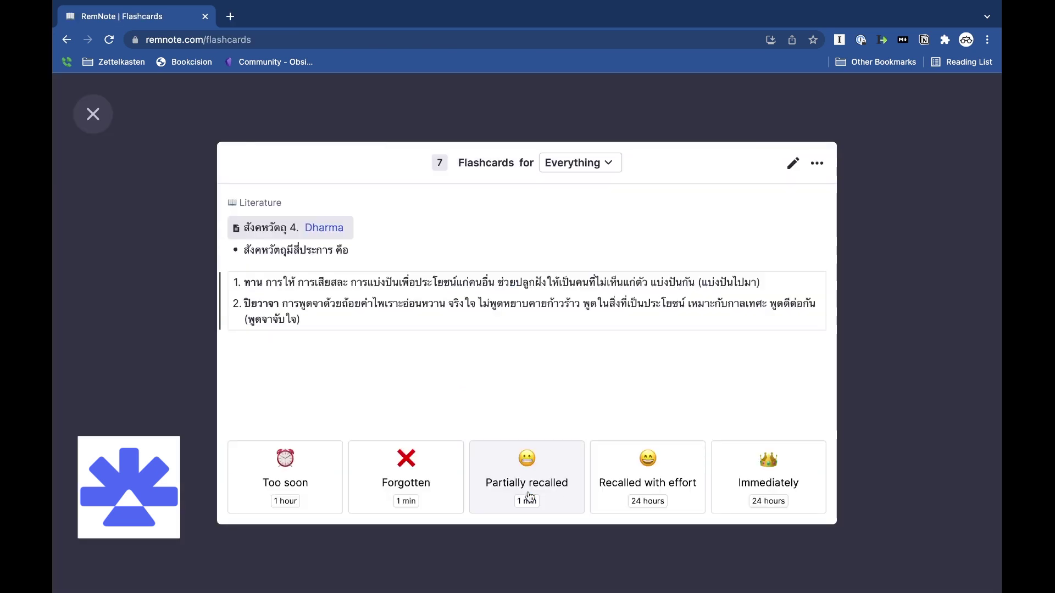
click(646, 491)
click(626, 512)
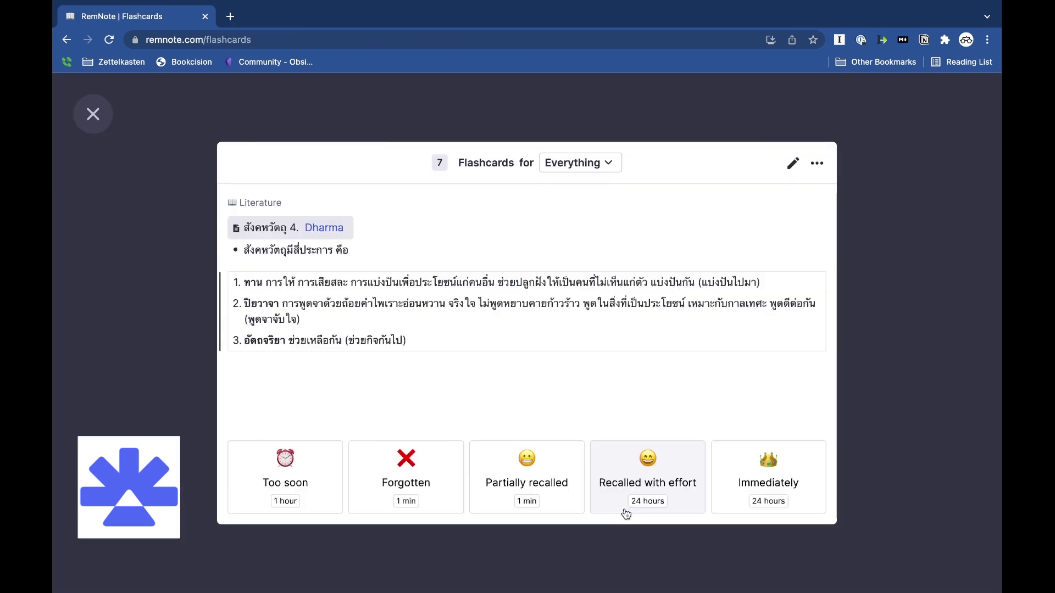
click(424, 471)
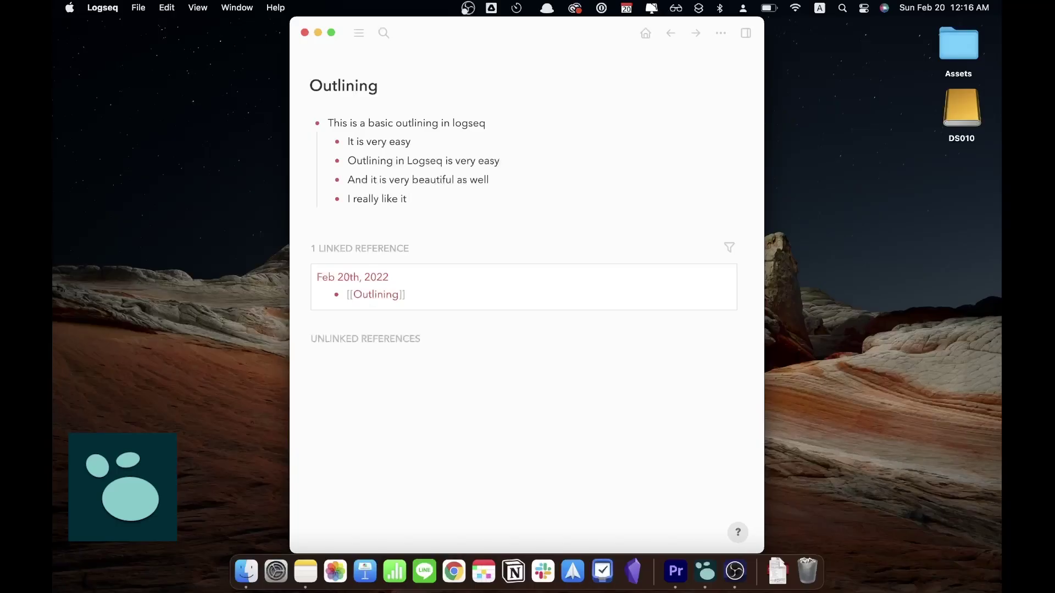
Add an empty bullet indented beneath 'I really like it' on the Outlining page
key(Return)
key(Tab)
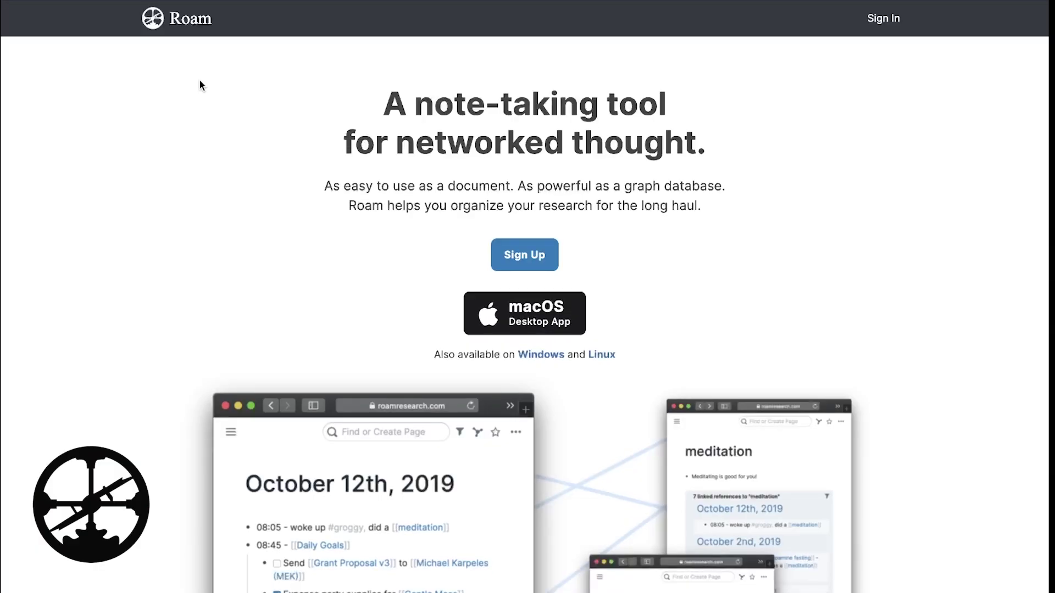
Filter the February 13th, 2022 page's references by searching 'gre'
scroll(199, 80, down, 1)
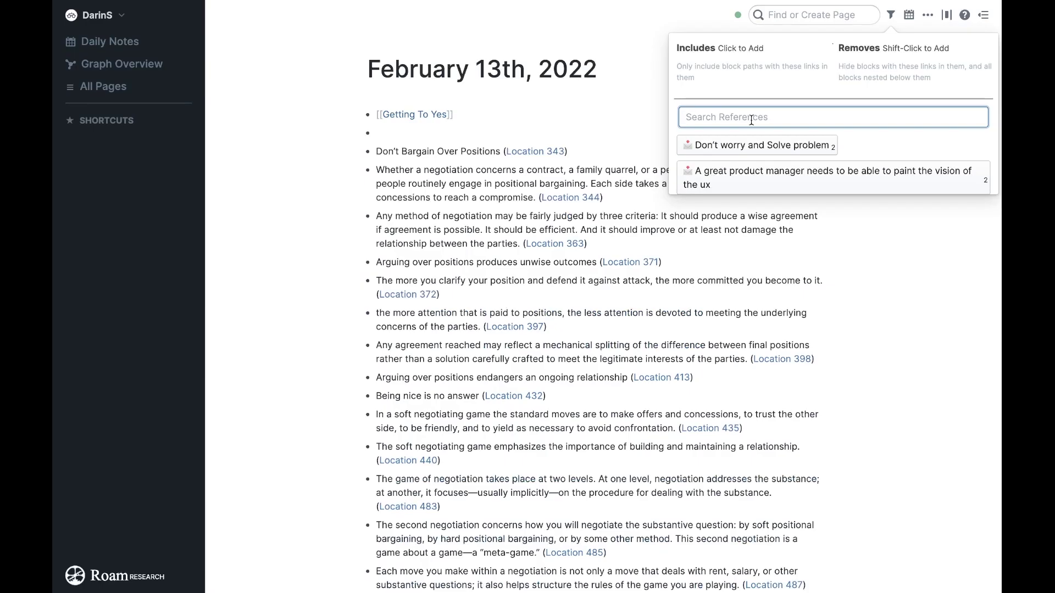
scroll(752, 125, down, 2)
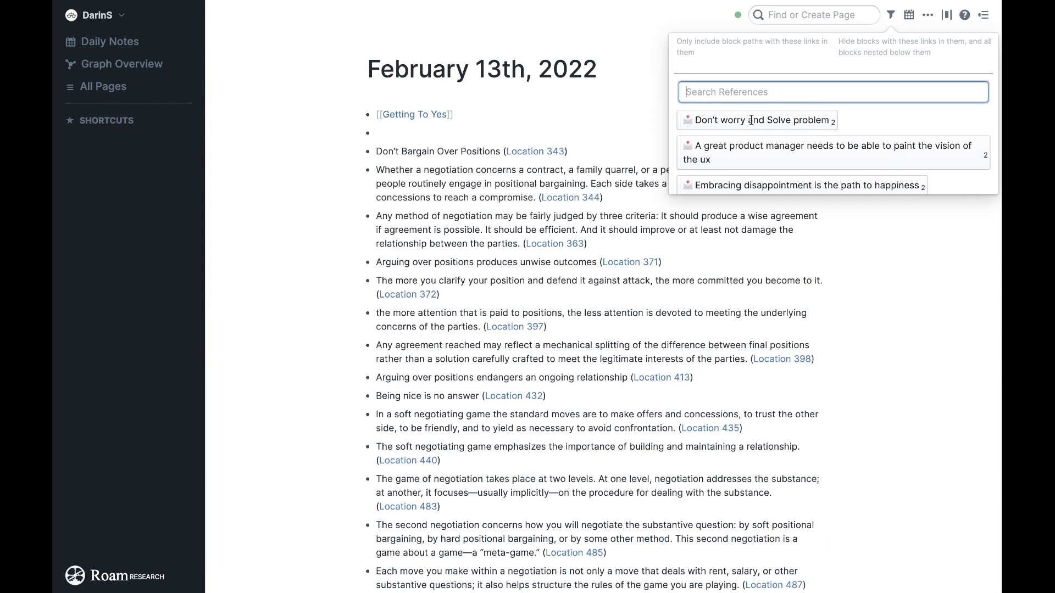
scroll(752, 125, up, 2)
text(gre)
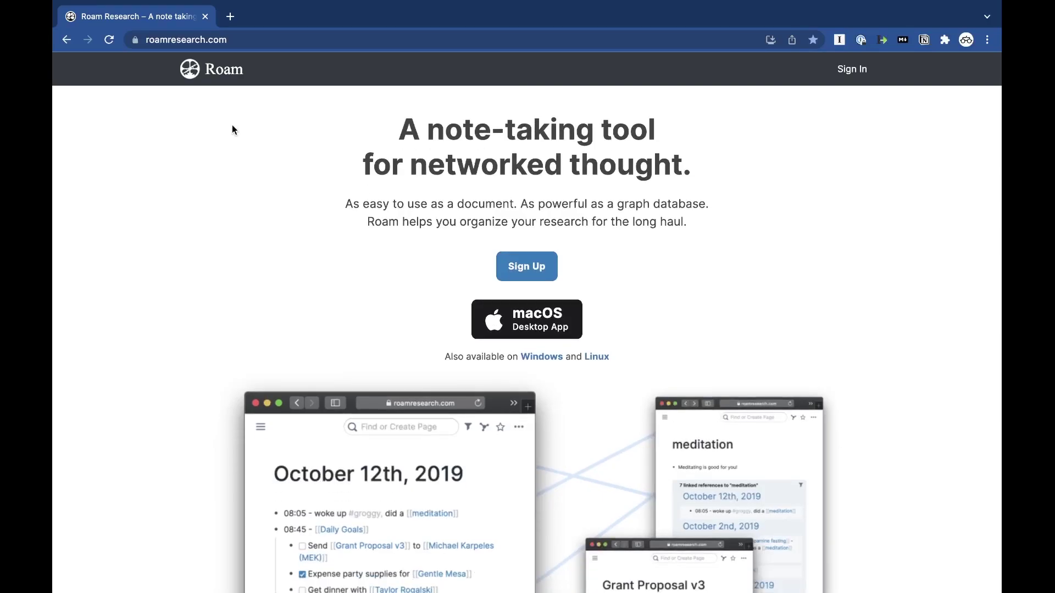
Insert a Pomodoro Timer block via /po on the UX vision page and start its 25-minute countdown
scroll(232, 129, down, 2)
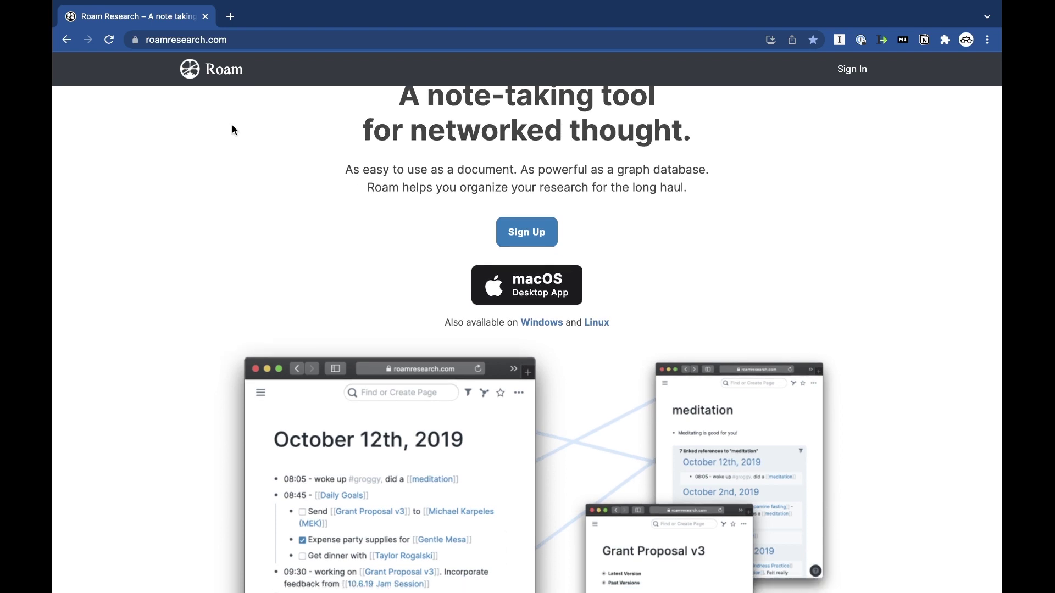
scroll(232, 129, down, 1)
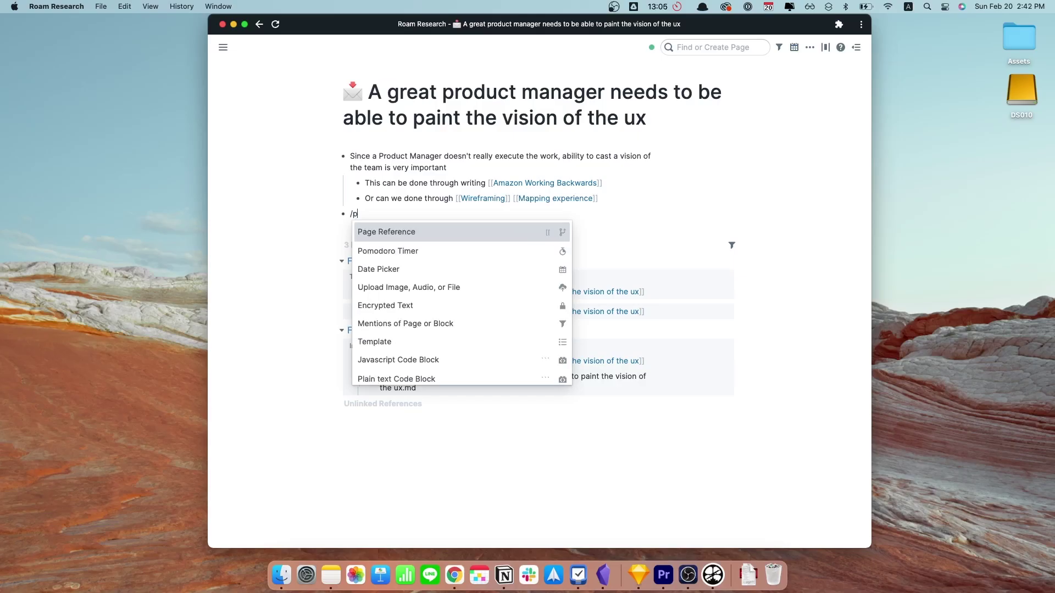
text(o)
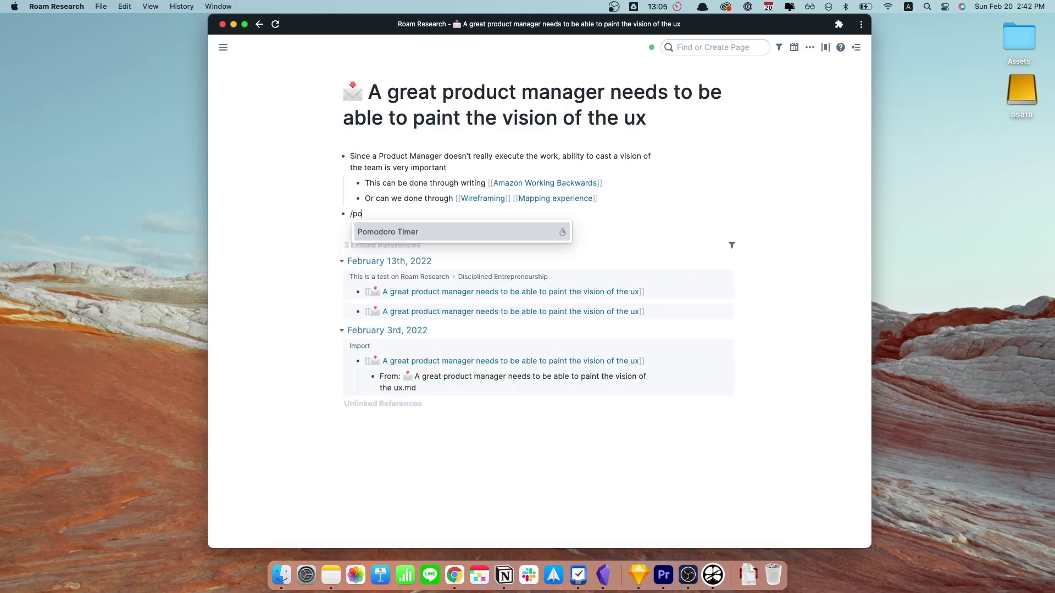
key(Return)
key(Return)
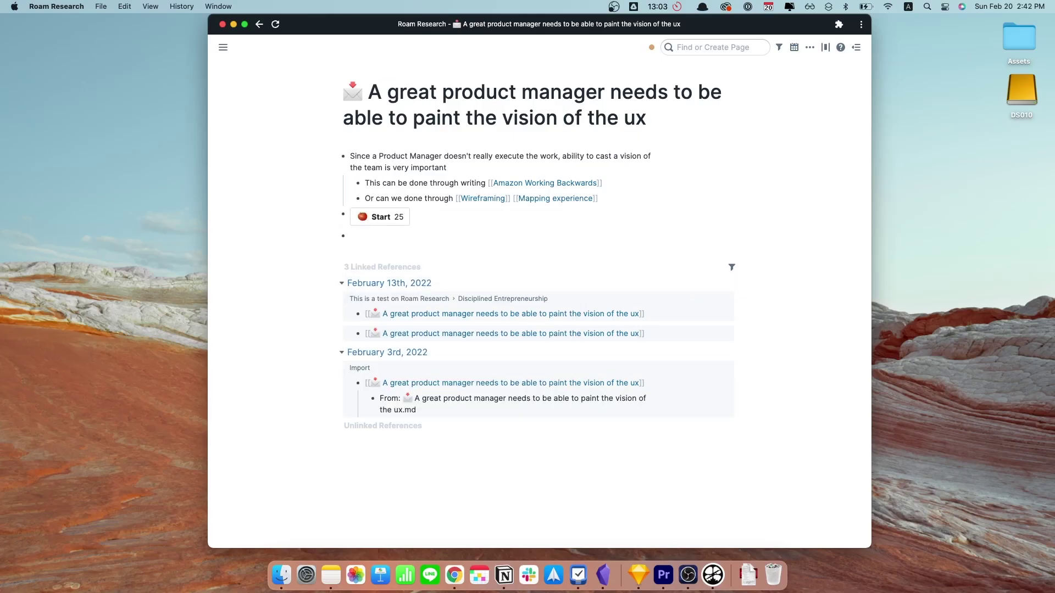
click(379, 218)
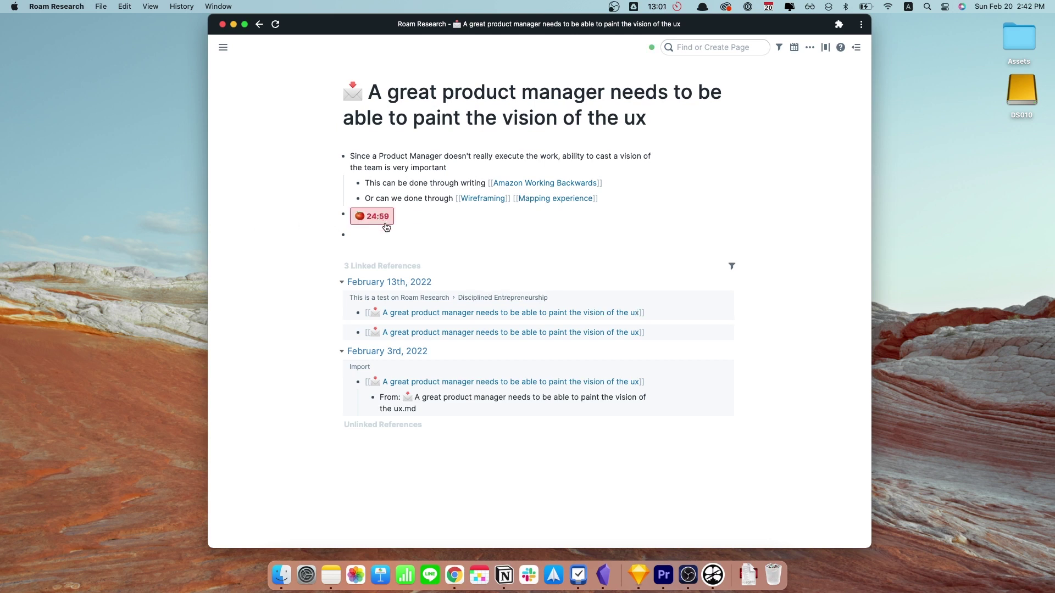